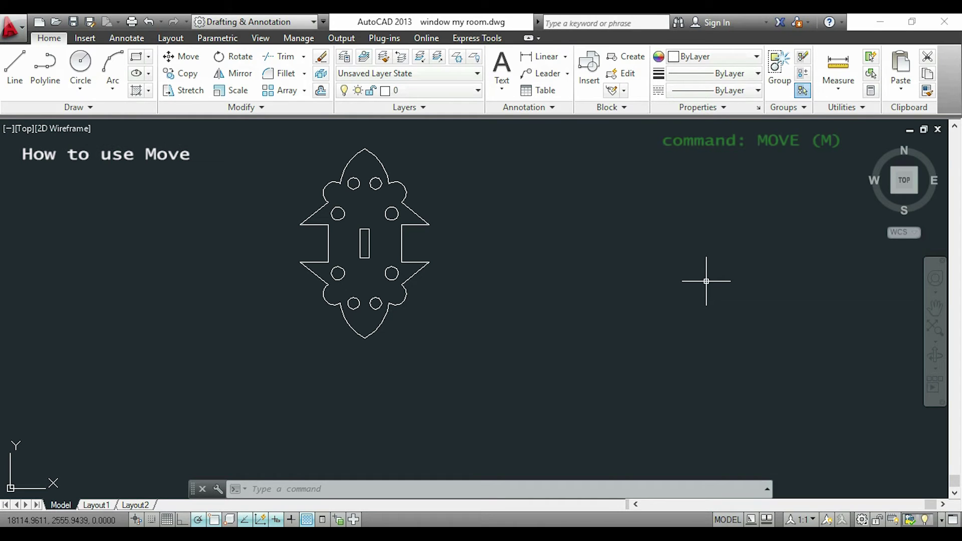
# Move all 36 parts of the hinge plate 500 units to the right with MOVE
pyautogui.write('M')
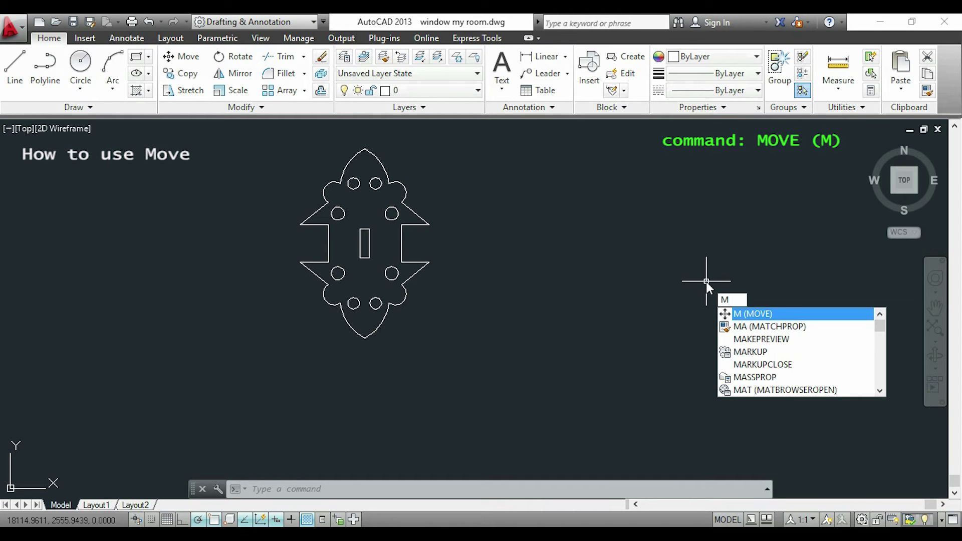
pyautogui.press('Return')
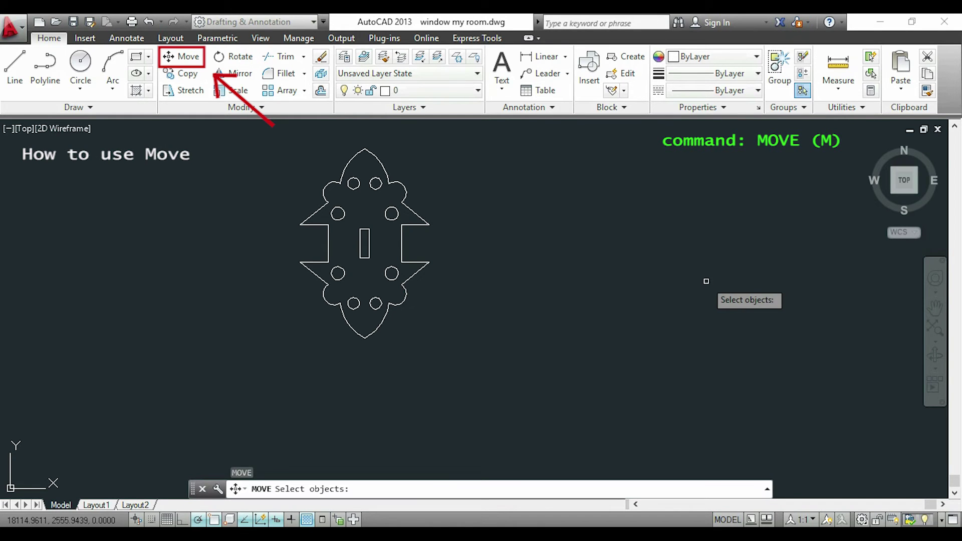
pyautogui.click(615, 345)
pyautogui.click(232, 134)
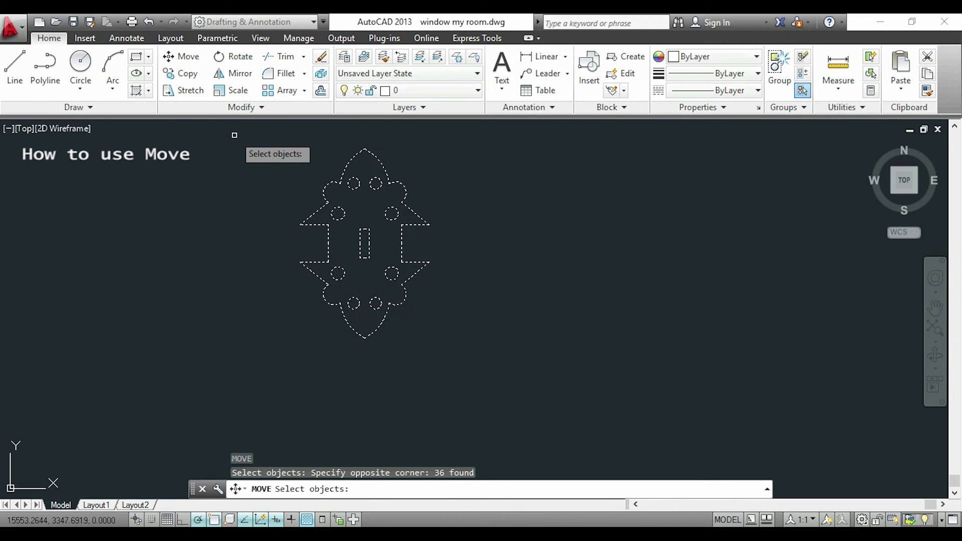
pyautogui.press('Return')
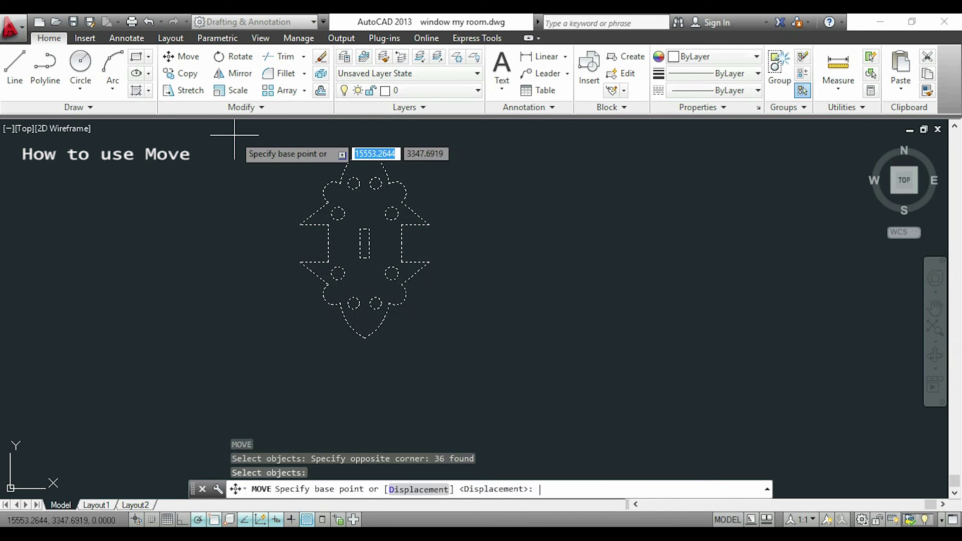
pyautogui.click(429, 261)
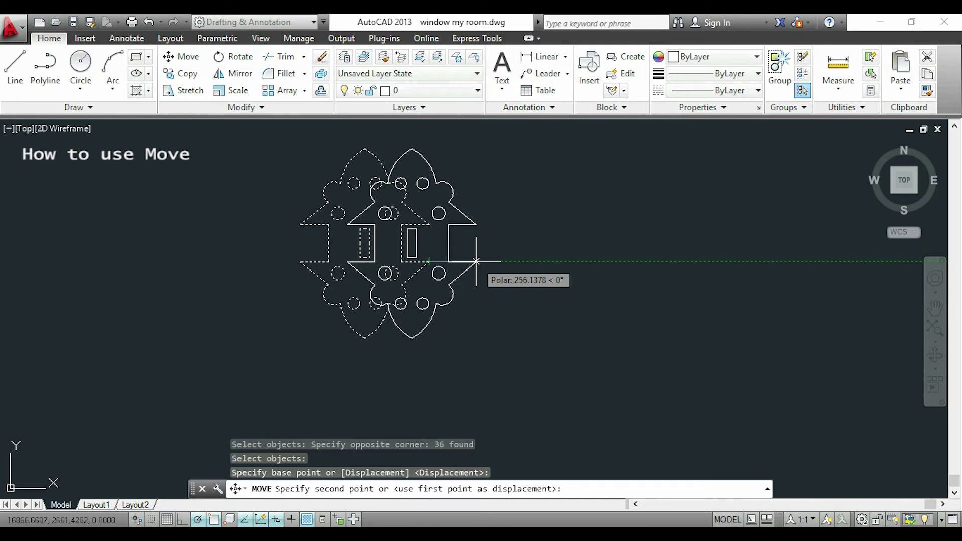
pyautogui.write('500')
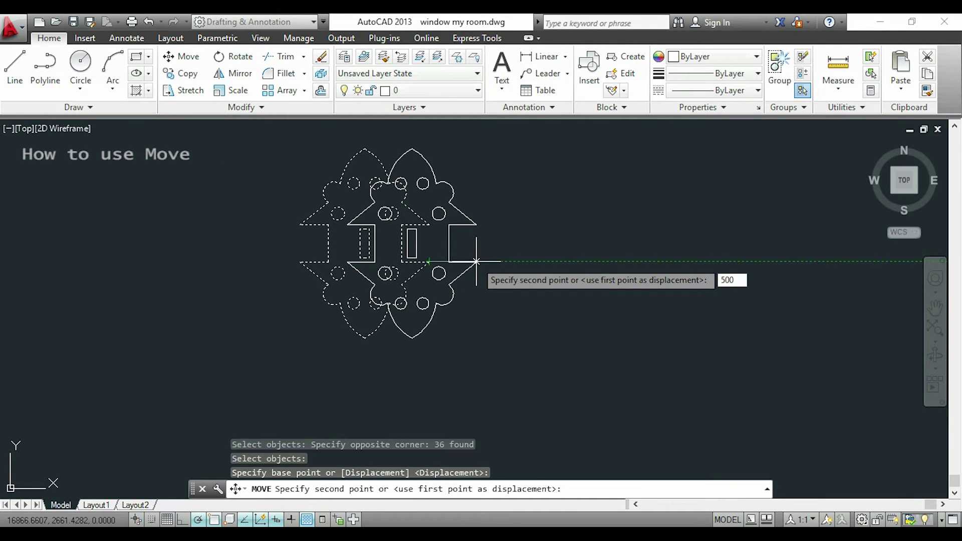
pyautogui.press('Return')
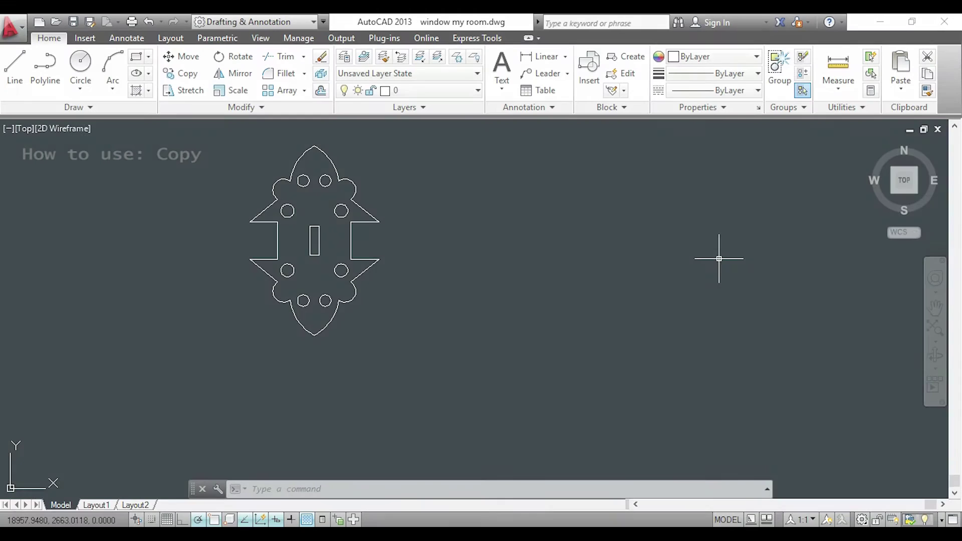
# Copy the whole hinge plate 500 units to the left, along 180°, with COPY
pyautogui.write('CO')
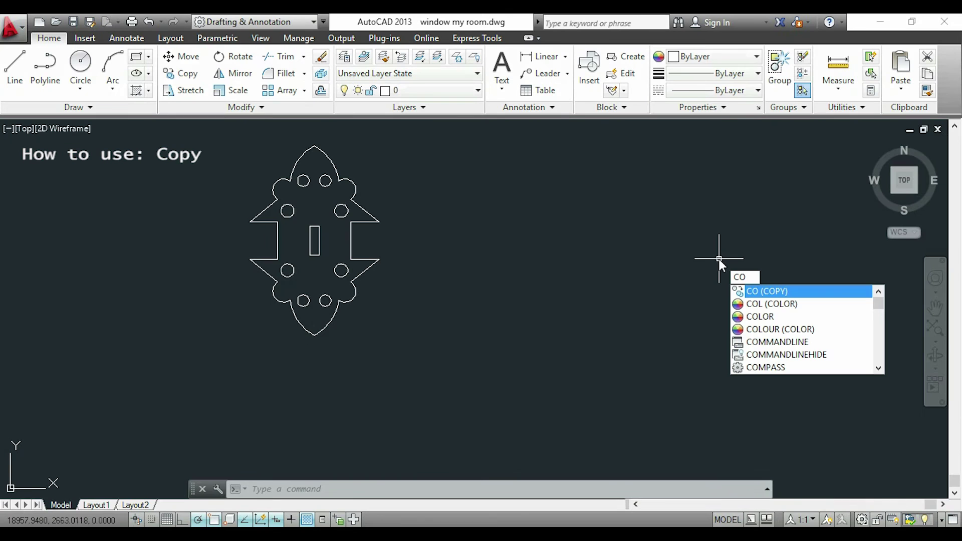
pyautogui.press('Return')
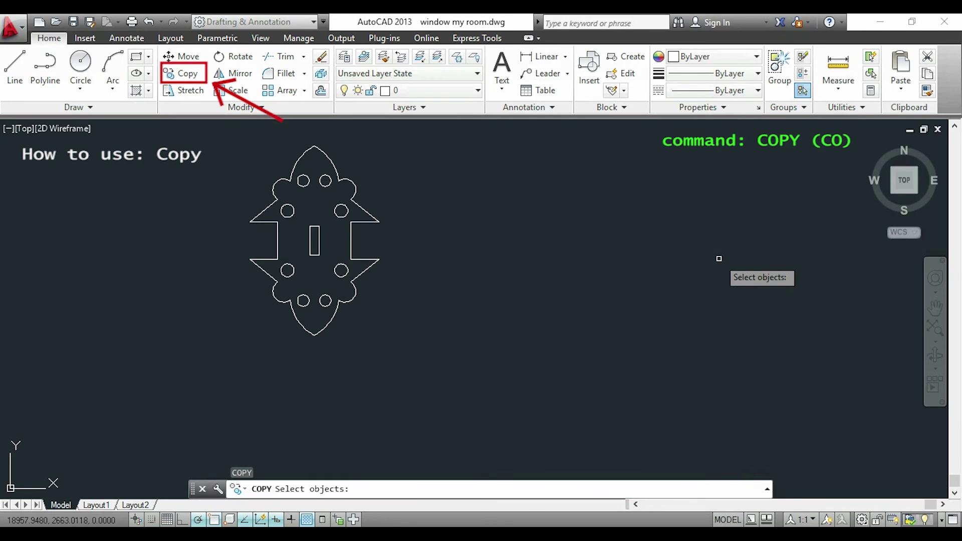
pyautogui.click(622, 368)
pyautogui.click(212, 141)
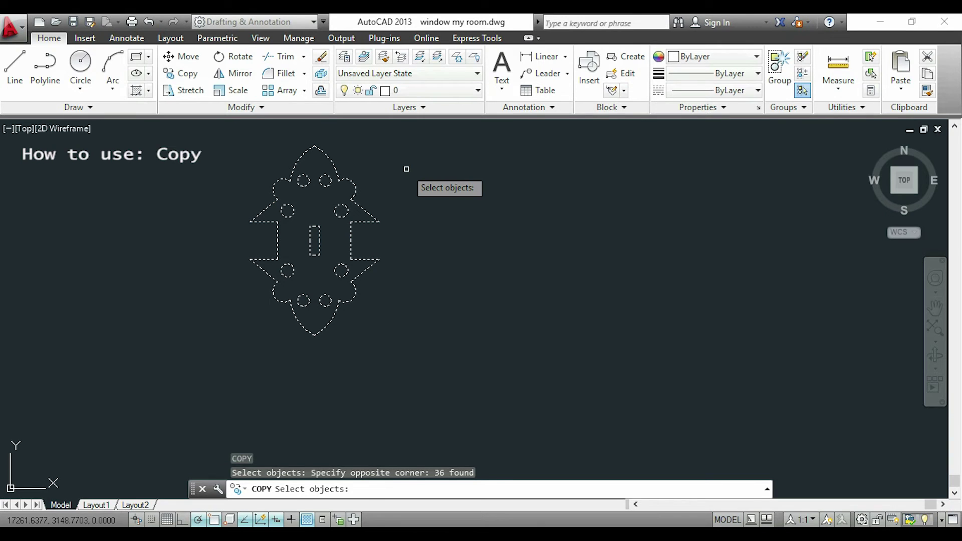
pyautogui.press('Return')
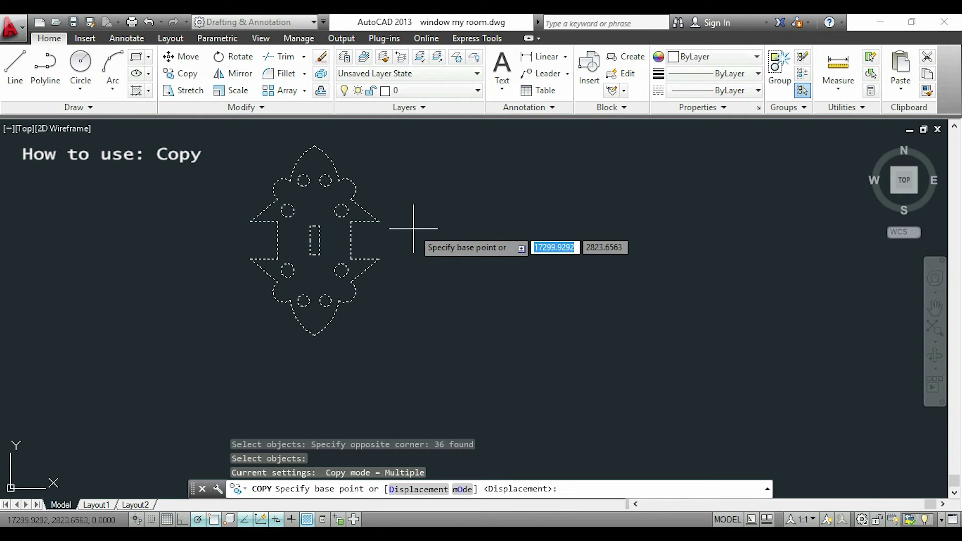
pyautogui.click(318, 254)
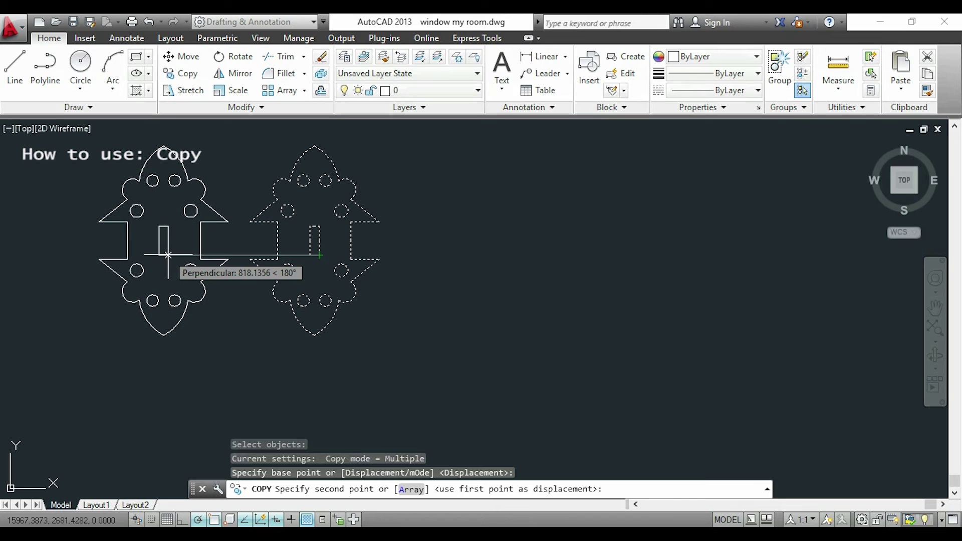
pyautogui.write('500')
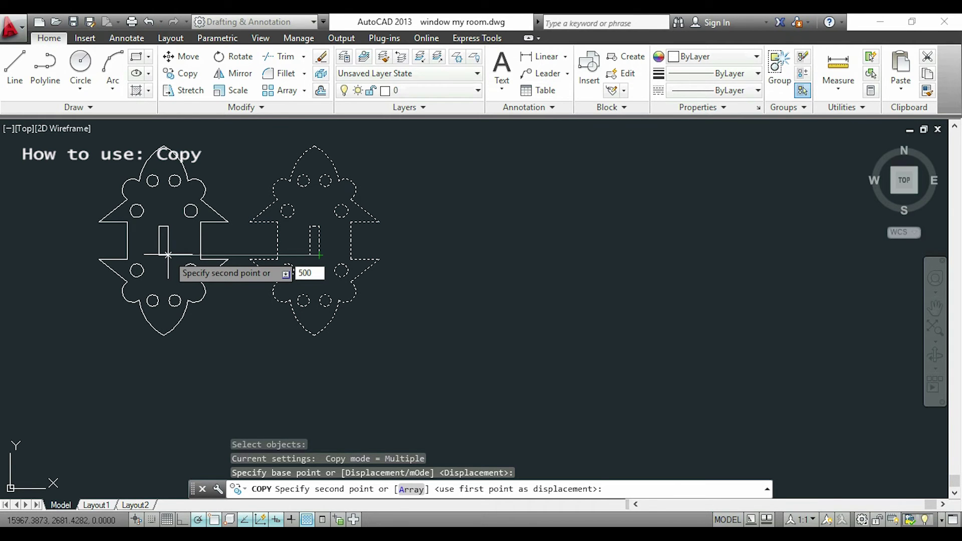
pyautogui.press('Return')
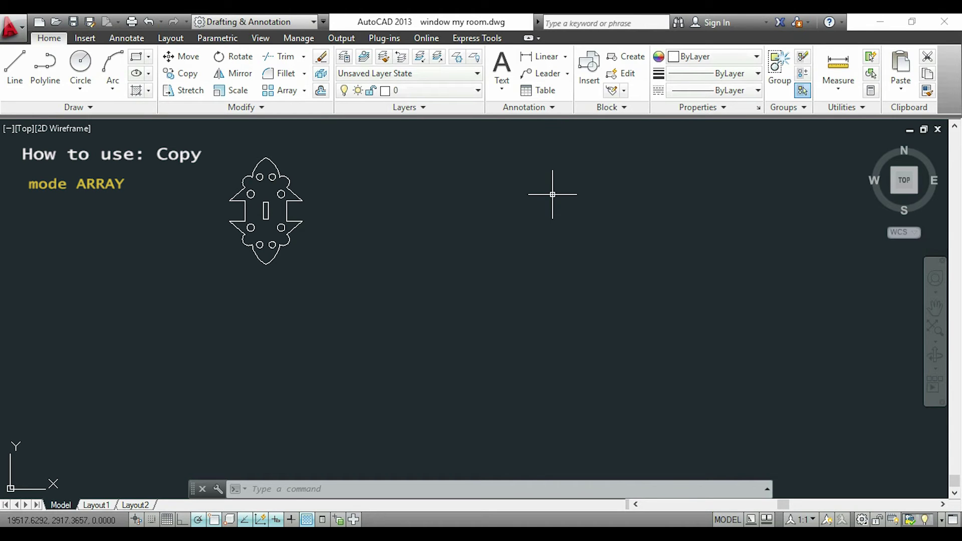
# Start a new COPY of the plate's 36 objects, based at its left corner
pyautogui.write('CO')
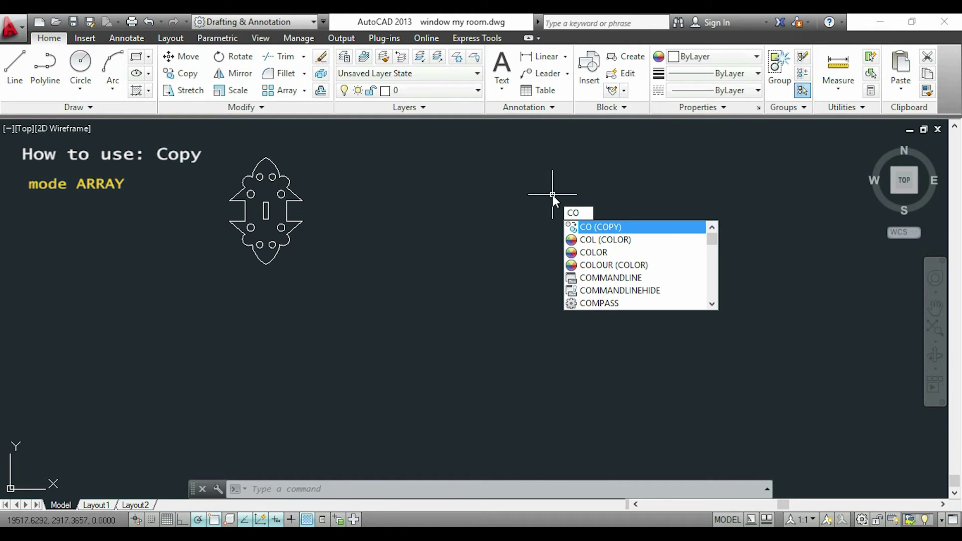
pyautogui.press('Return')
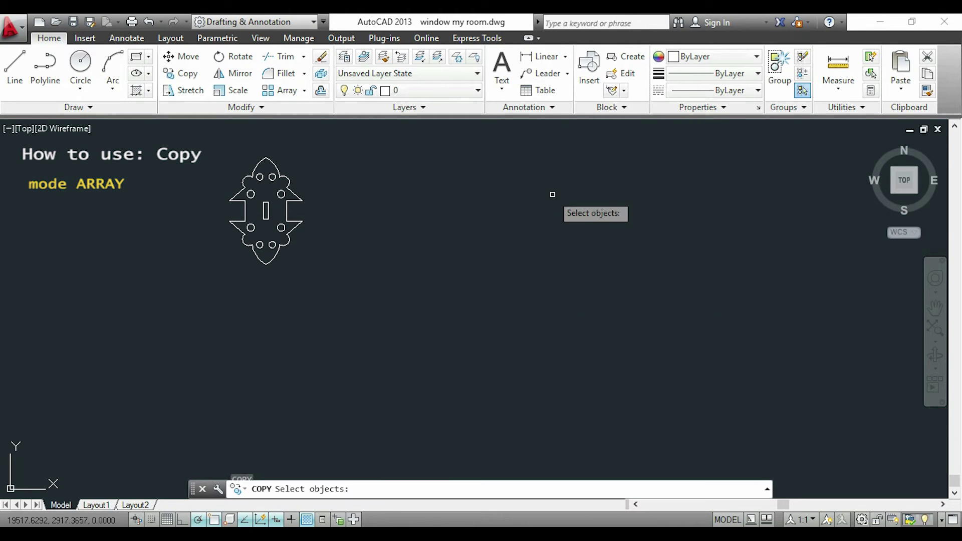
pyautogui.click(226, 156)
pyautogui.click(356, 273)
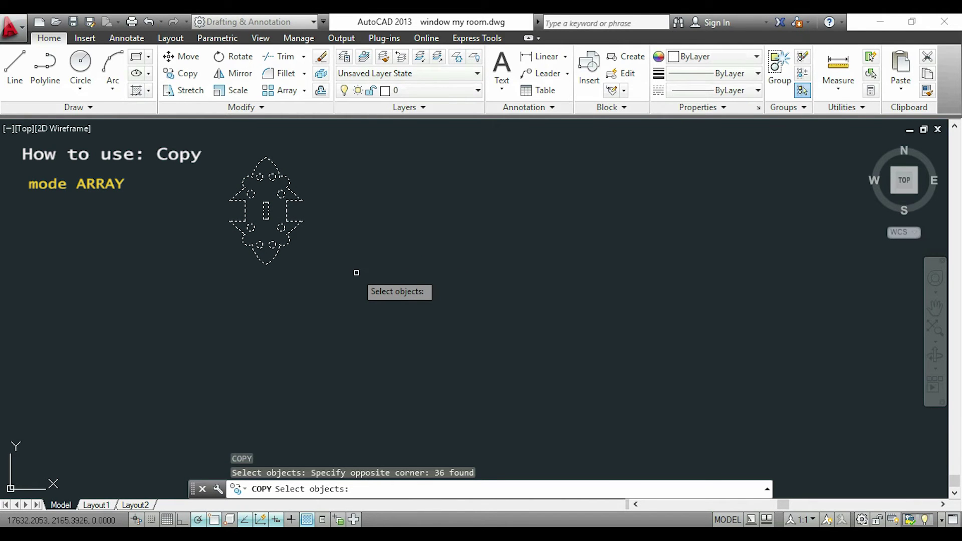
pyautogui.press('Return')
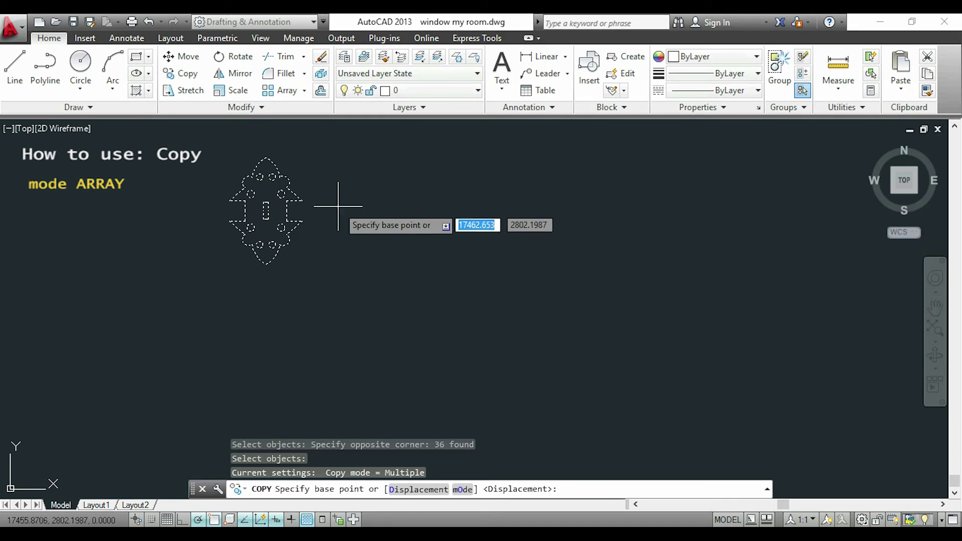
pyautogui.scroll(2, 338, 206)
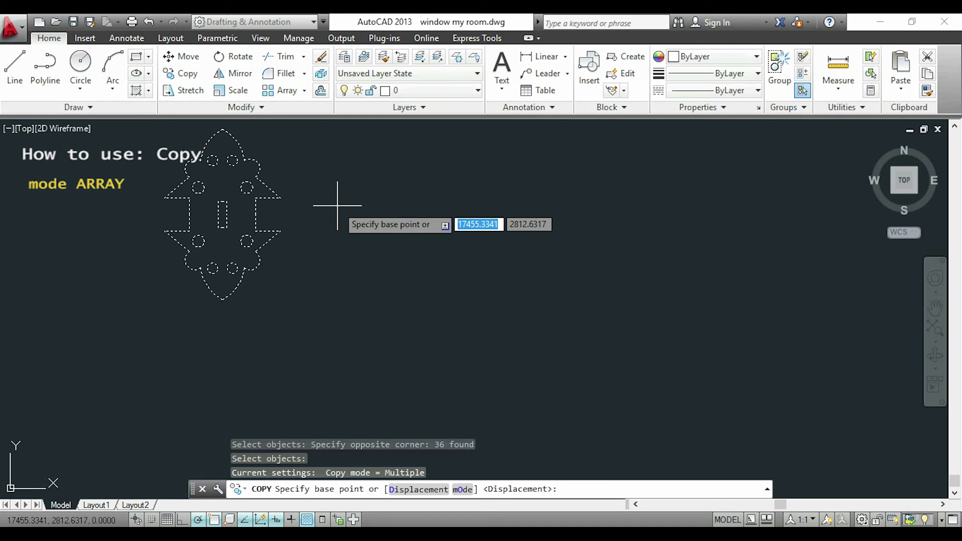
pyautogui.click(164, 231)
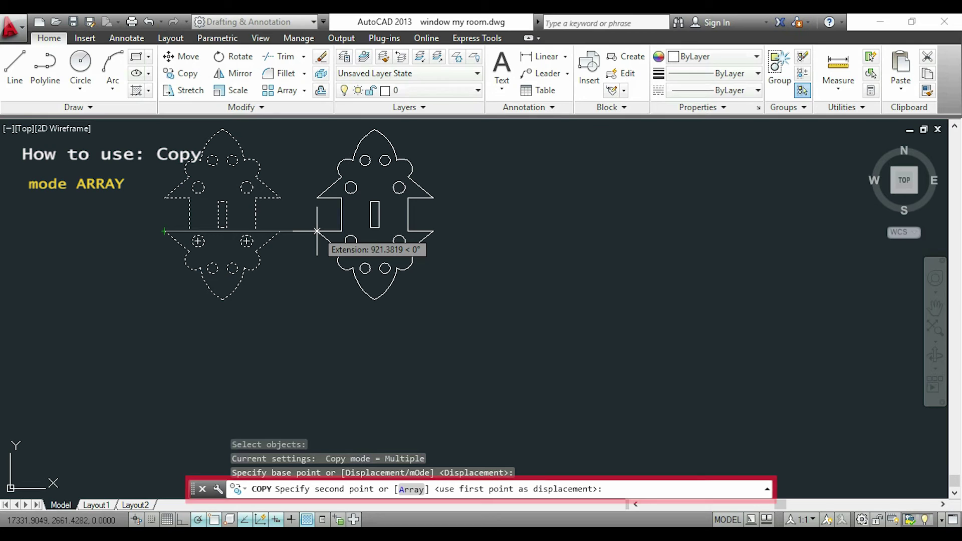
# Array five copies of the plate in a row at 2000 spacing, then recentre the view
pyautogui.write('a')
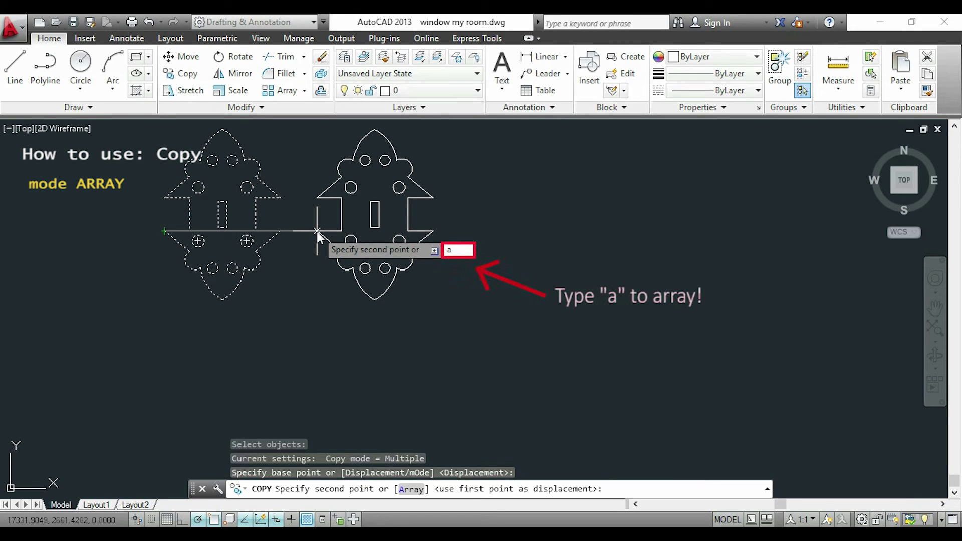
pyautogui.press('Return')
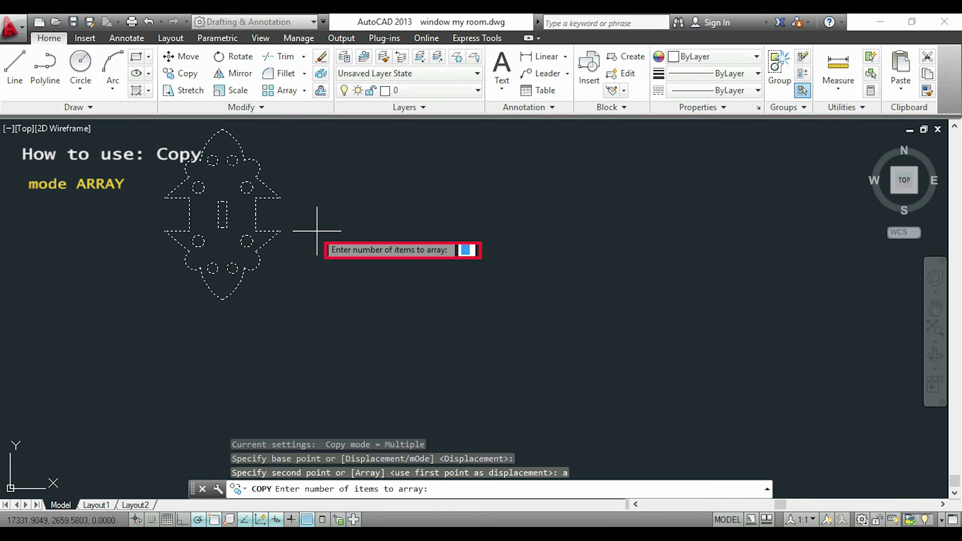
pyautogui.write('5')
pyautogui.press('Return')
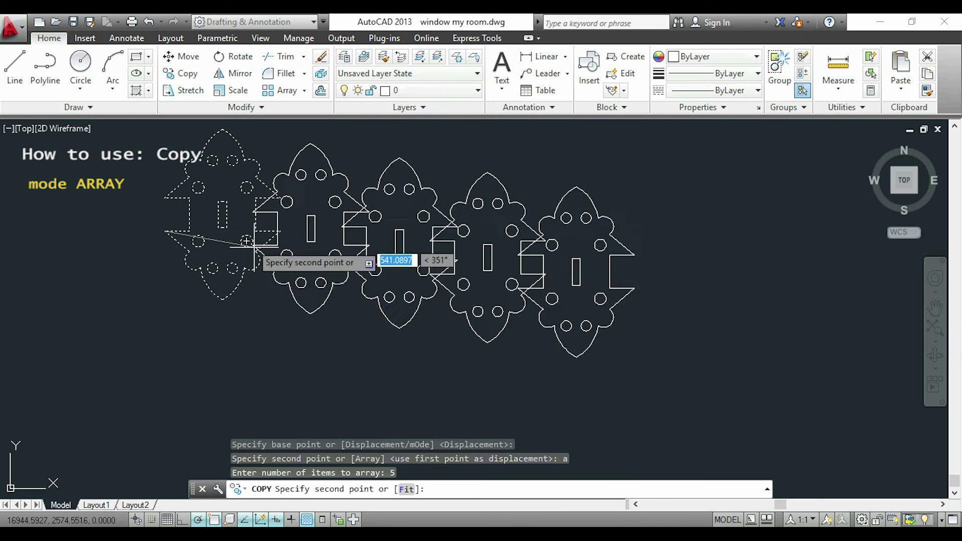
pyautogui.scroll(-5, 246, 240)
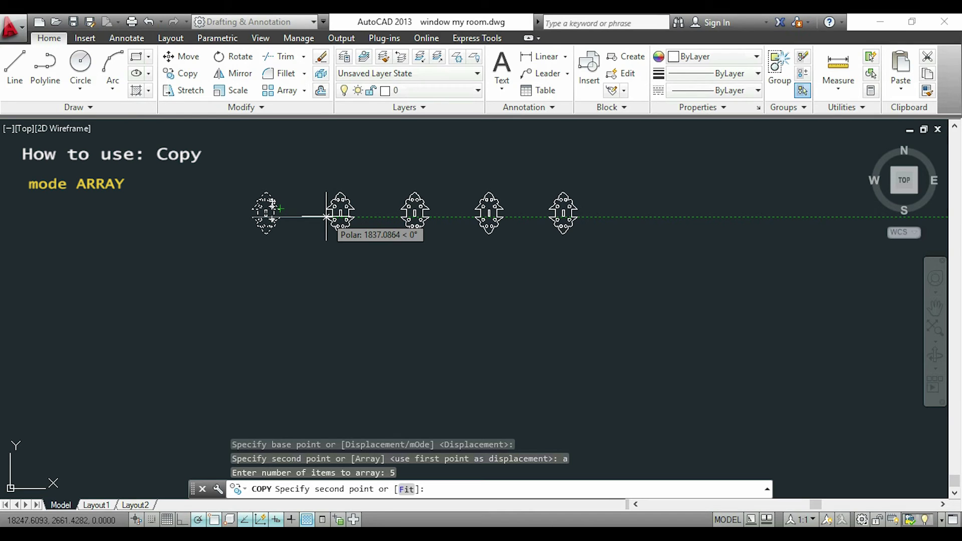
pyautogui.write('2000')
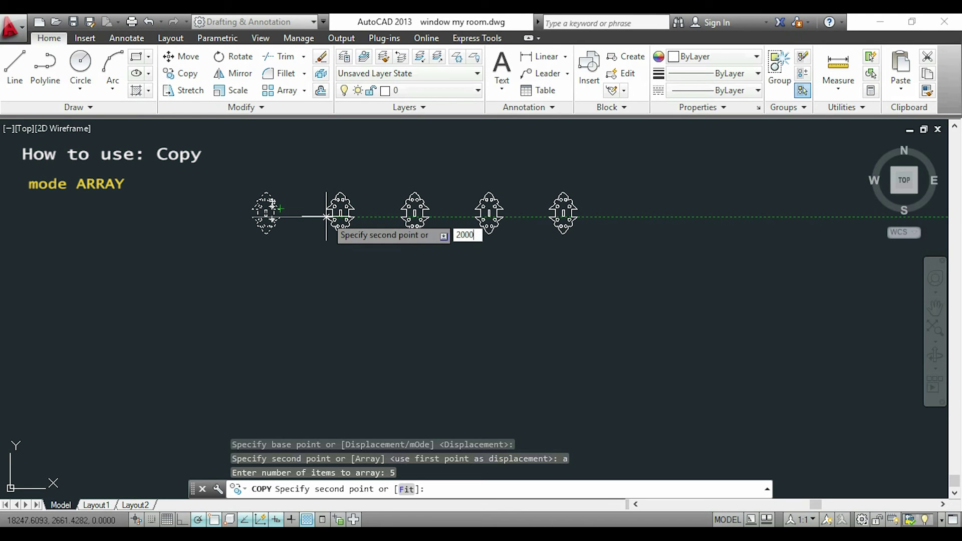
pyautogui.press('Return')
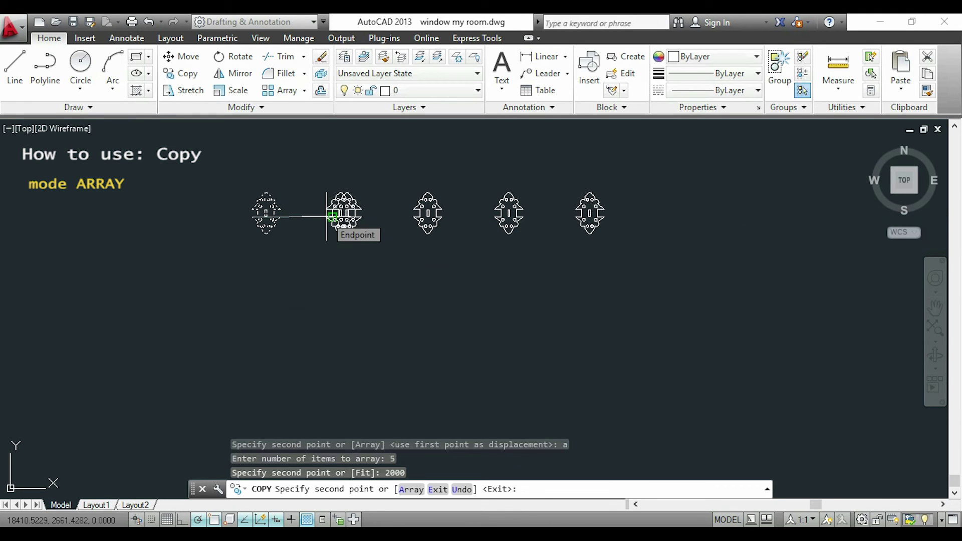
pyautogui.press('Escape')
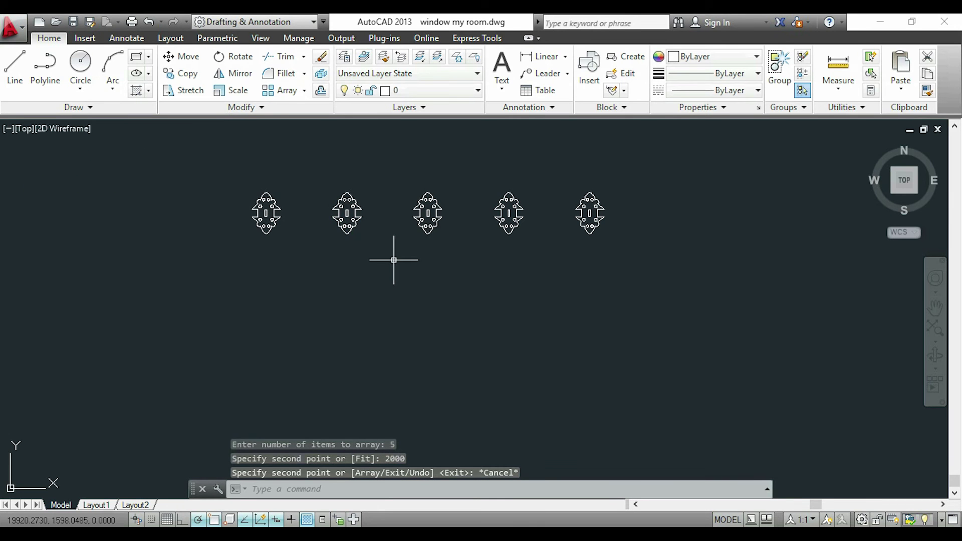
pyautogui.moveTo(394, 261); pyautogui.dragTo(395, 293, button='middle')
pyautogui.scroll(2, 397, 275)
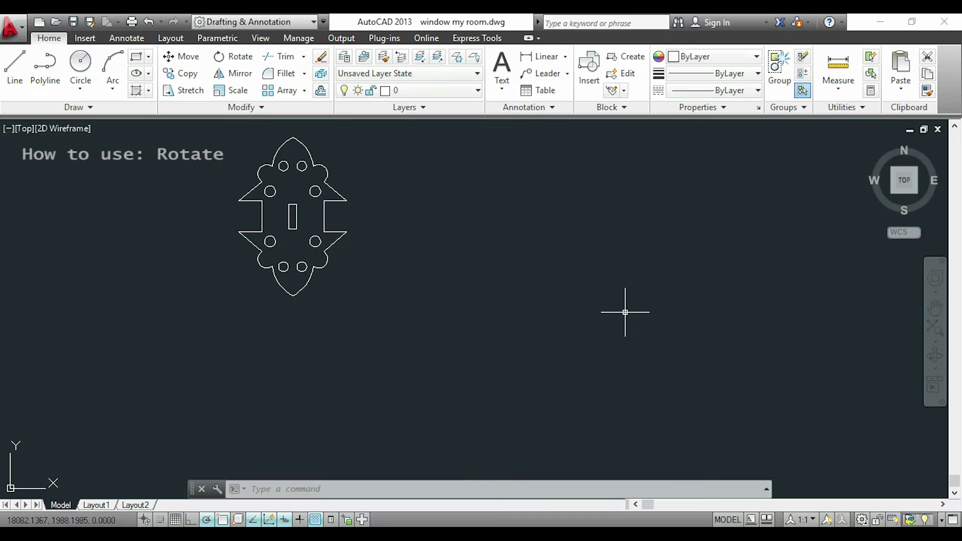
# Rotate the 36-part hinge plate about its right corner to a tilted angle
pyautogui.write('RO')
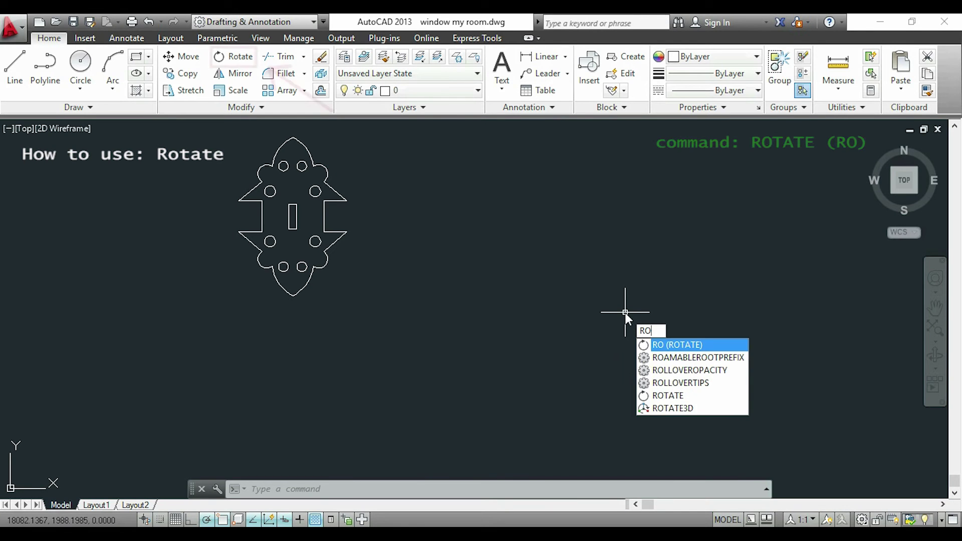
pyautogui.press('Return')
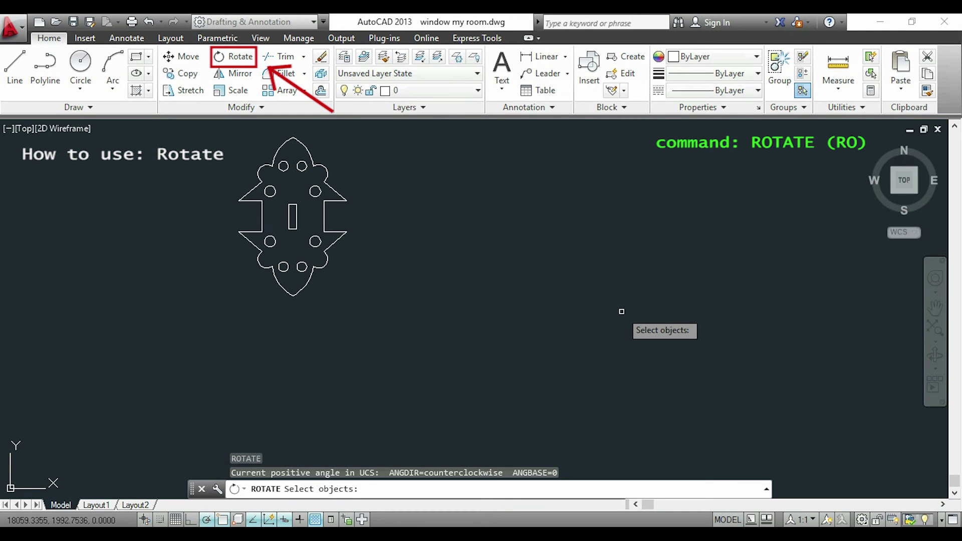
pyautogui.click(624, 312)
pyautogui.click(183, 136)
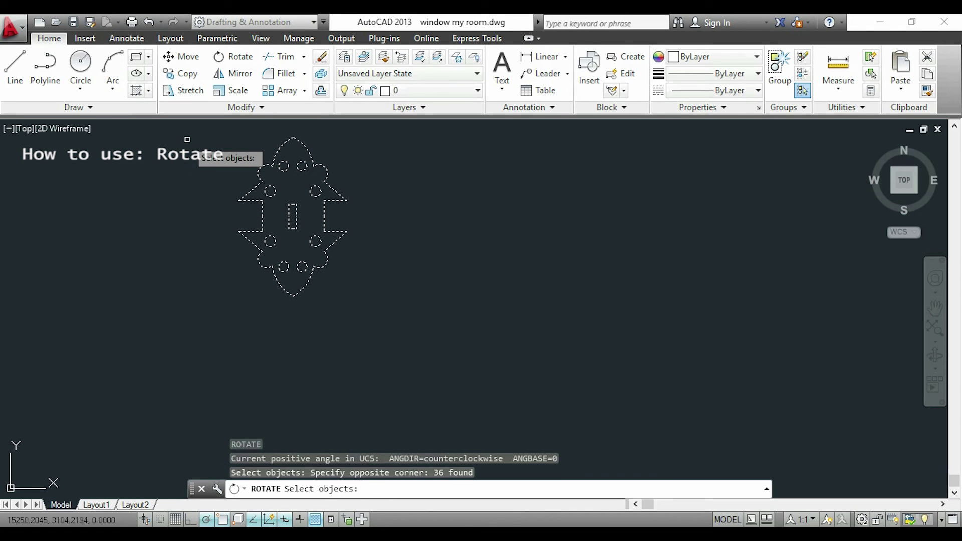
pyautogui.press('Return')
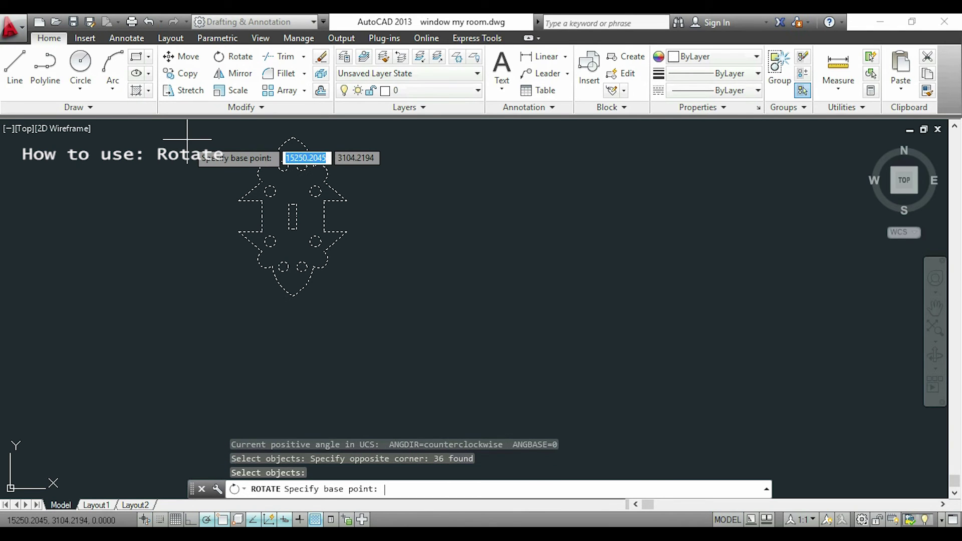
pyautogui.click(346, 231)
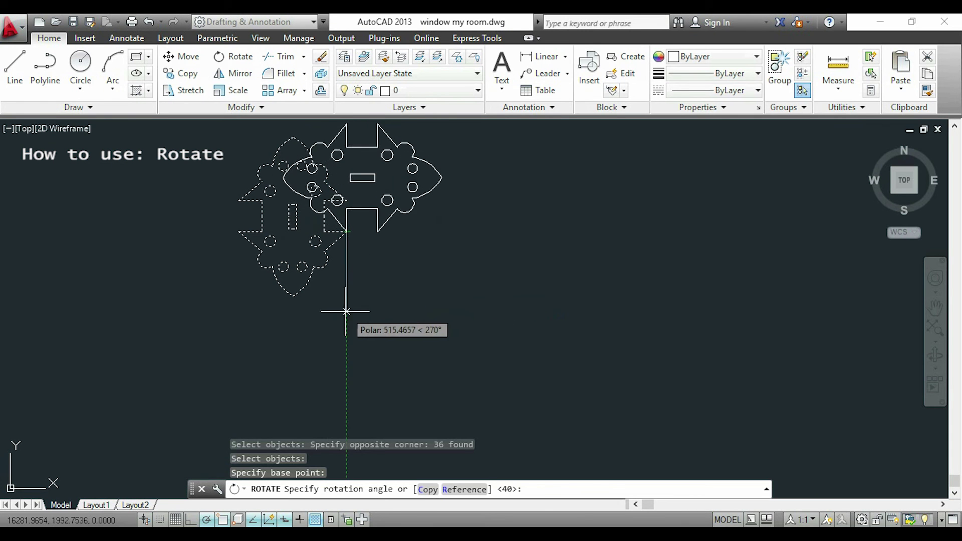
pyautogui.click(325, 301)
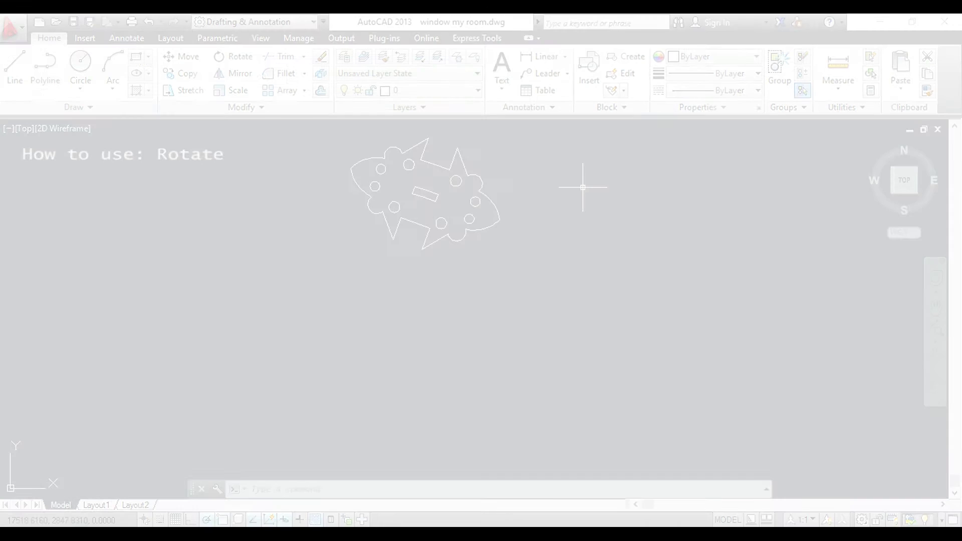
# Rotate the tilted plate about its lower tip by roughly 251°, then undo it
pyautogui.write('r')
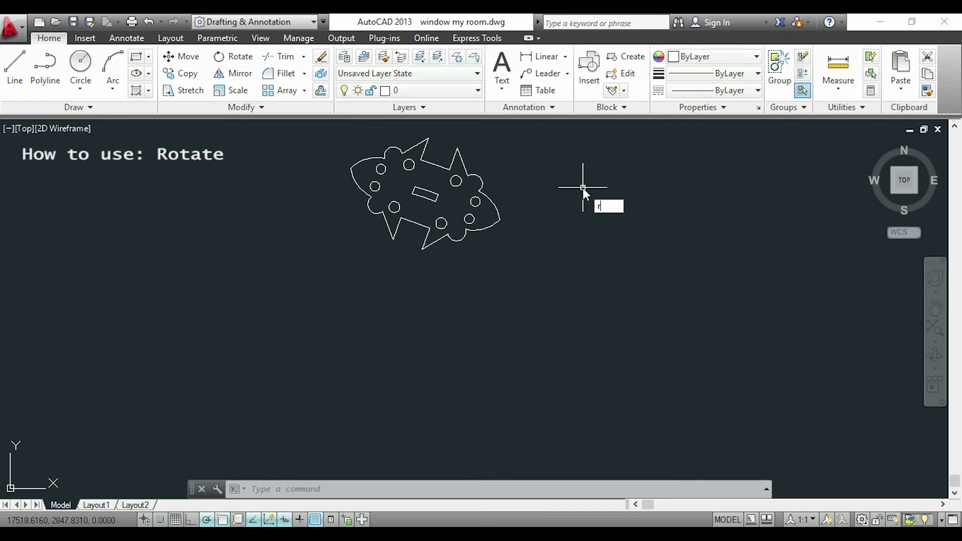
pyautogui.press('Return')
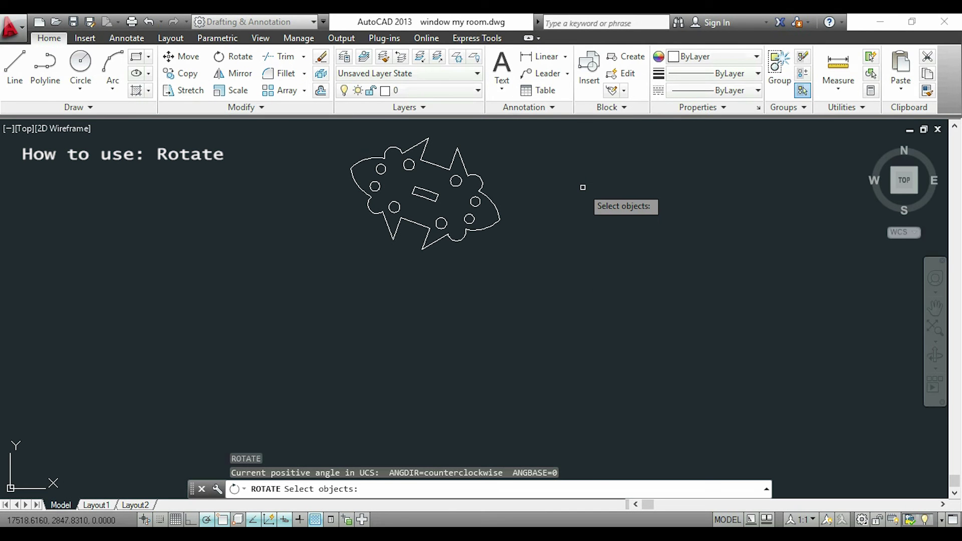
pyautogui.click(583, 264)
pyautogui.click(317, 133)
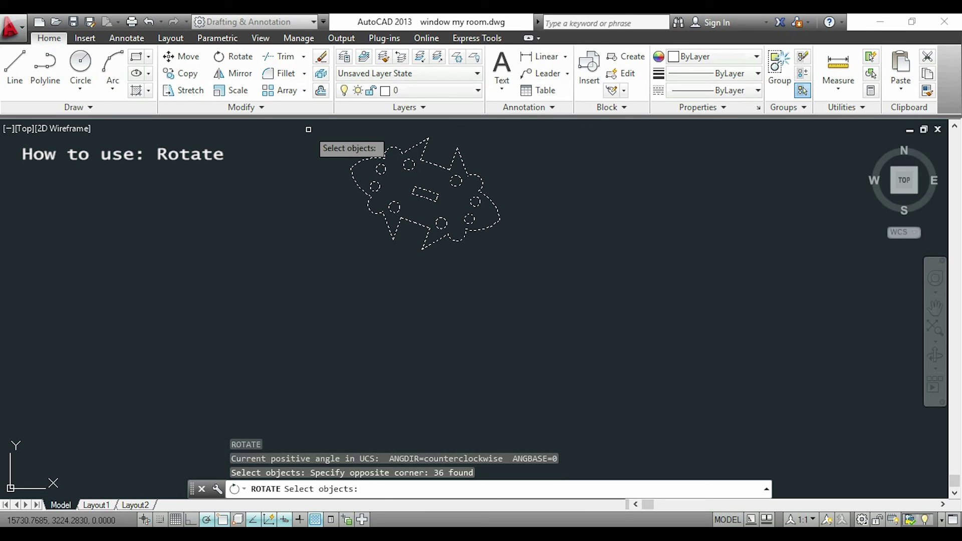
pyautogui.press('Return')
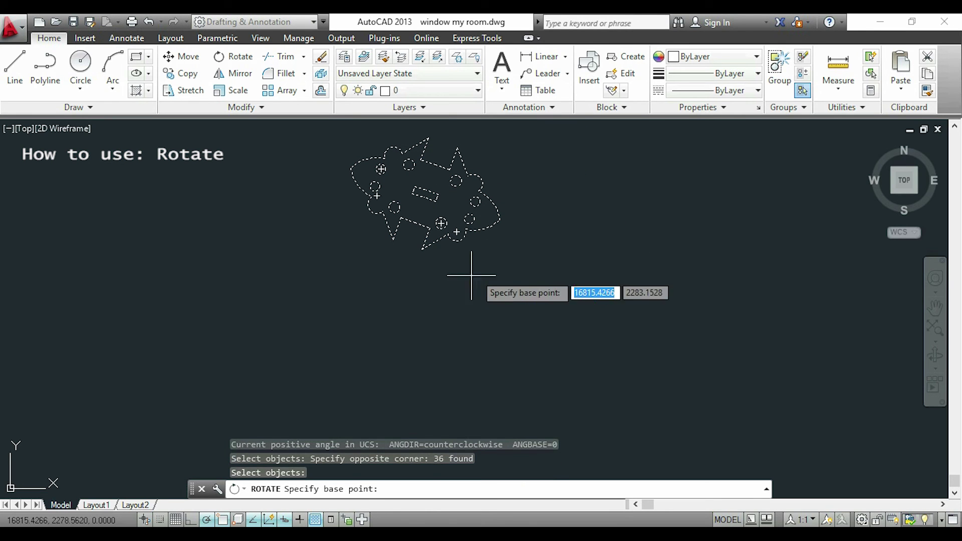
pyautogui.click(423, 249)
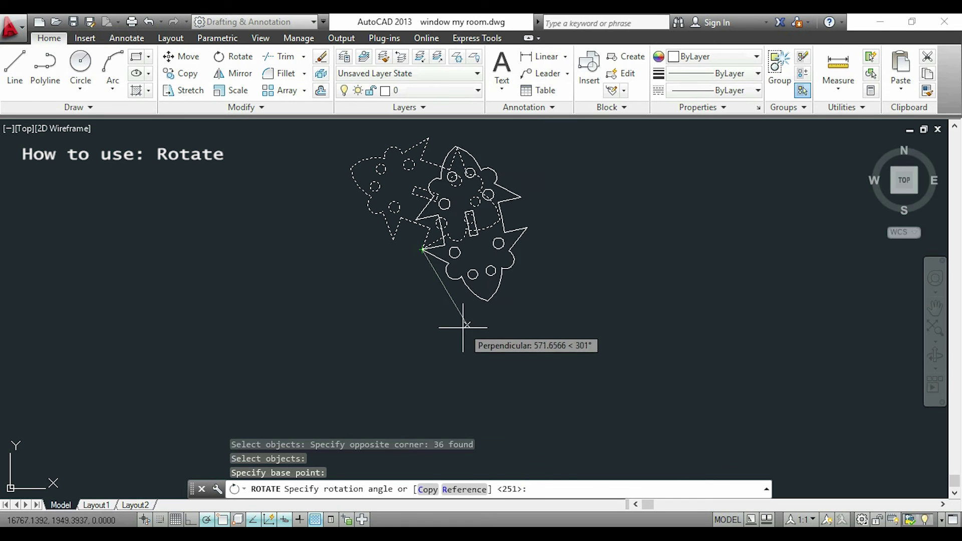
pyautogui.scroll(2, 450, 334)
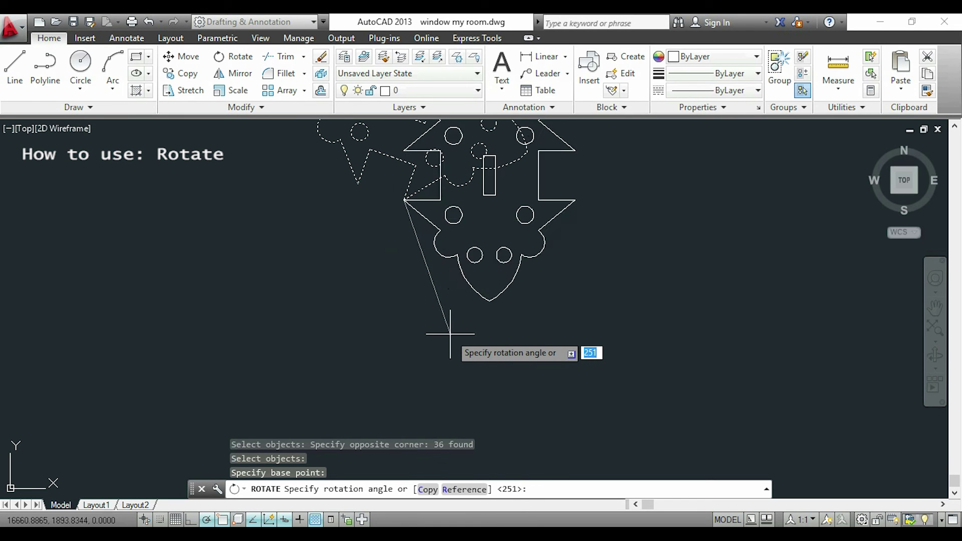
pyautogui.click(439, 296)
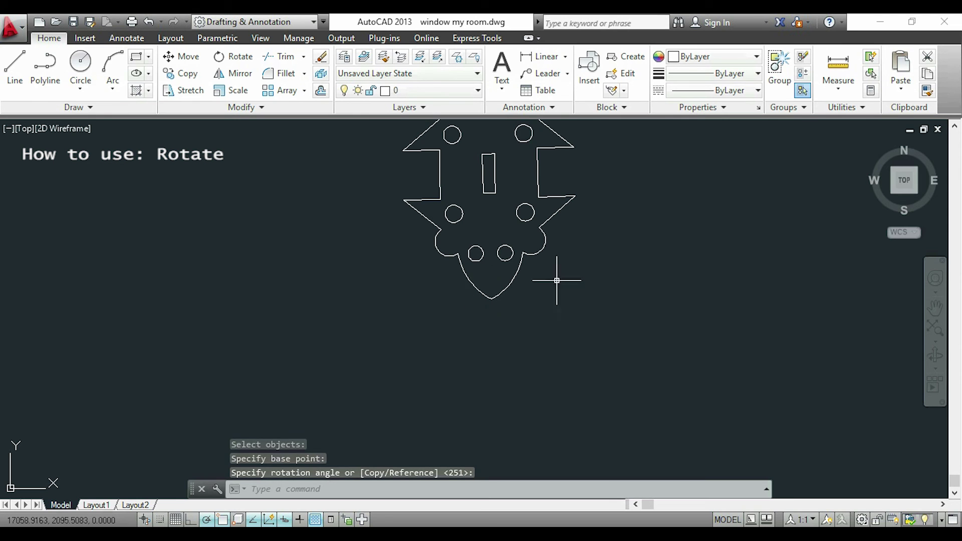
pyautogui.hotkey('ctrl', 'z')
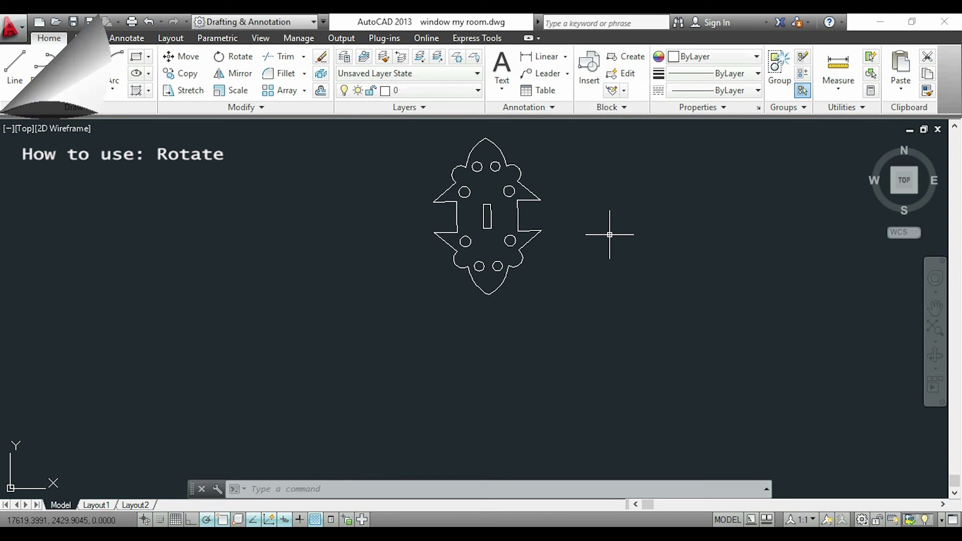
# Rotate the plate about its right edge endpoint using Reference, aligning that edge to 180°
pyautogui.write('ro')
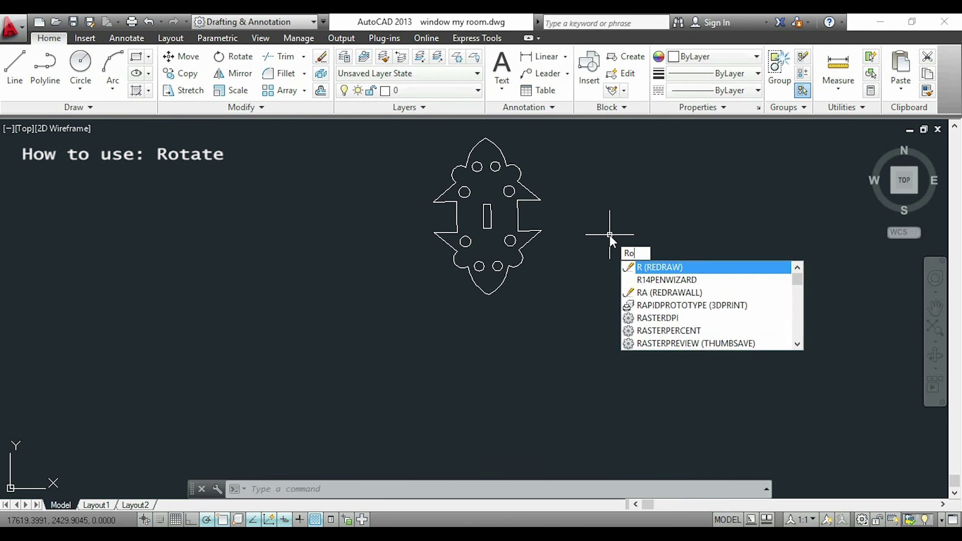
pyautogui.press('Return')
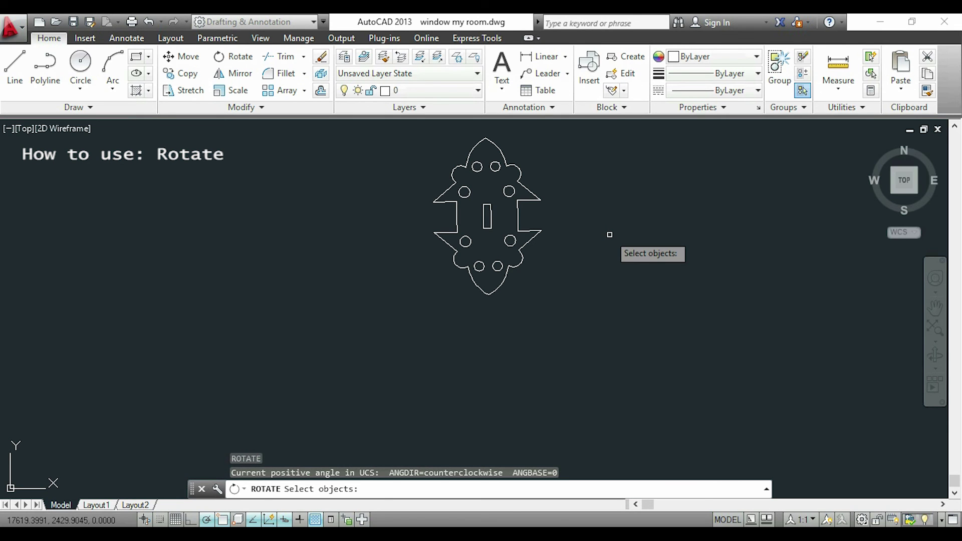
pyautogui.moveTo(612, 280); pyautogui.dragTo(359, 144)
pyautogui.press('Return')
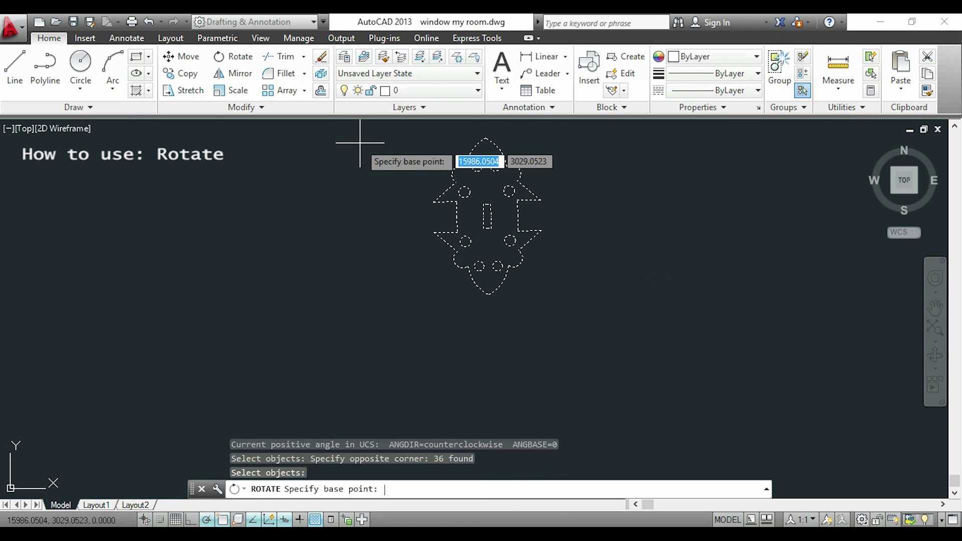
pyautogui.click(541, 230)
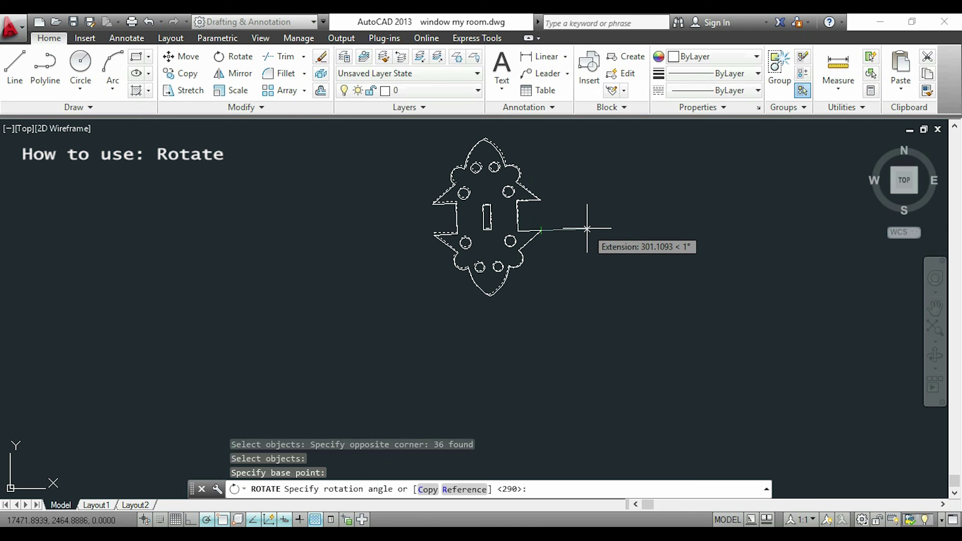
pyautogui.write('r')
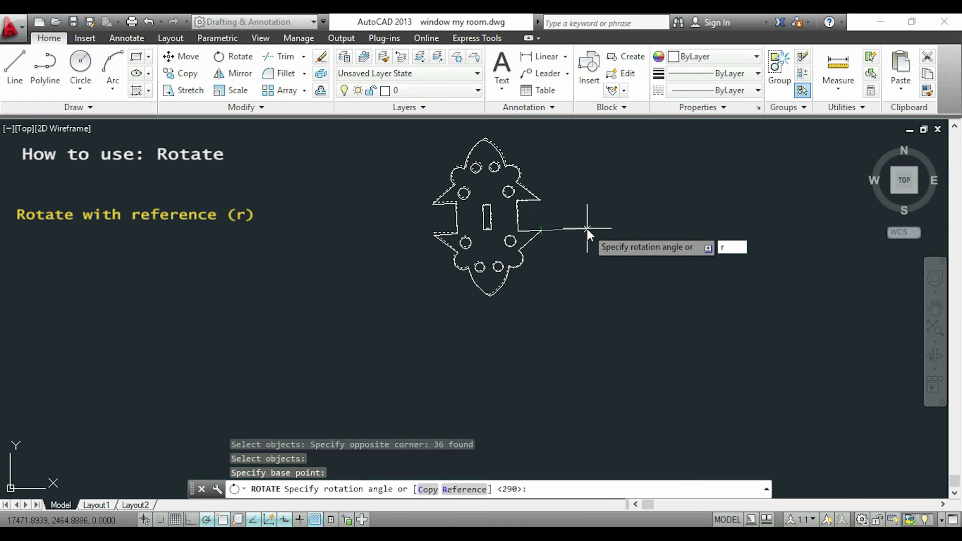
pyautogui.press('Return')
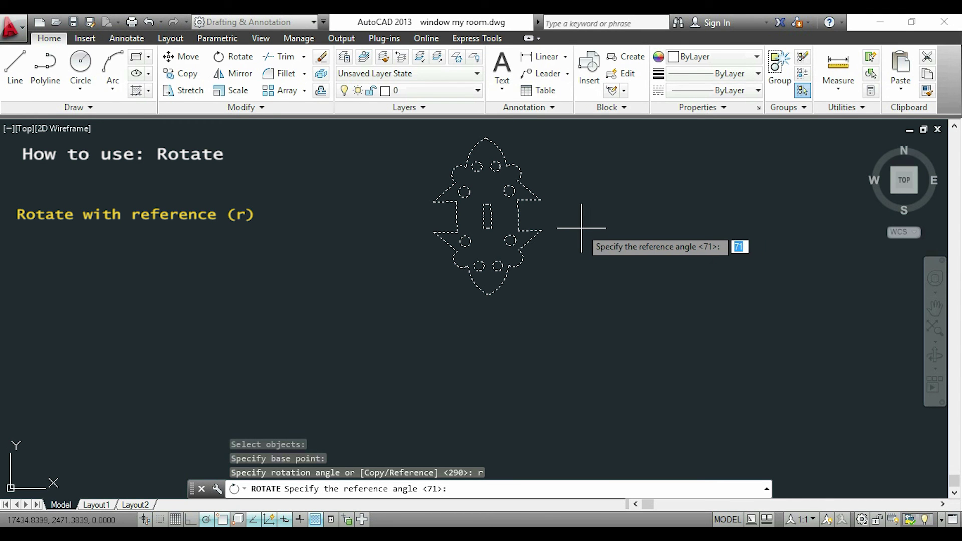
pyautogui.click(541, 230)
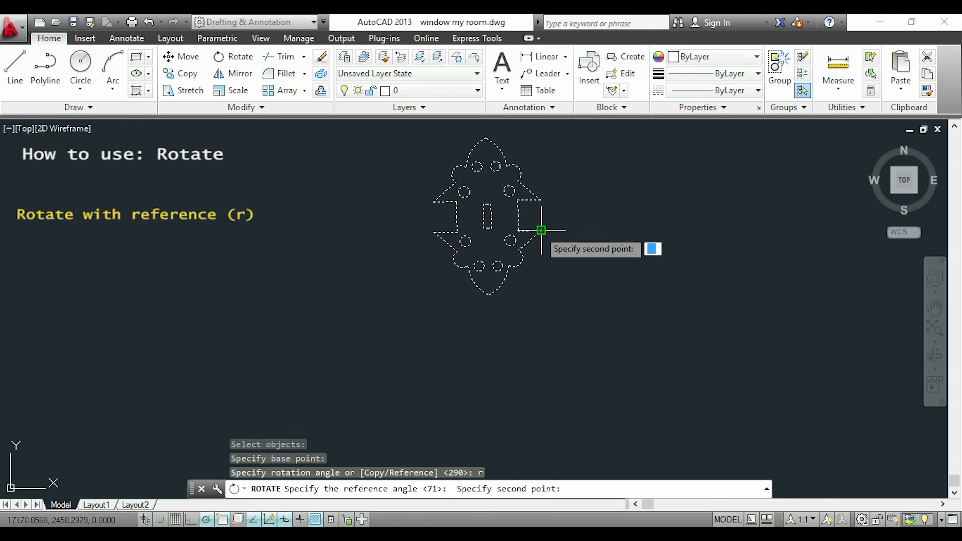
pyautogui.click(434, 233)
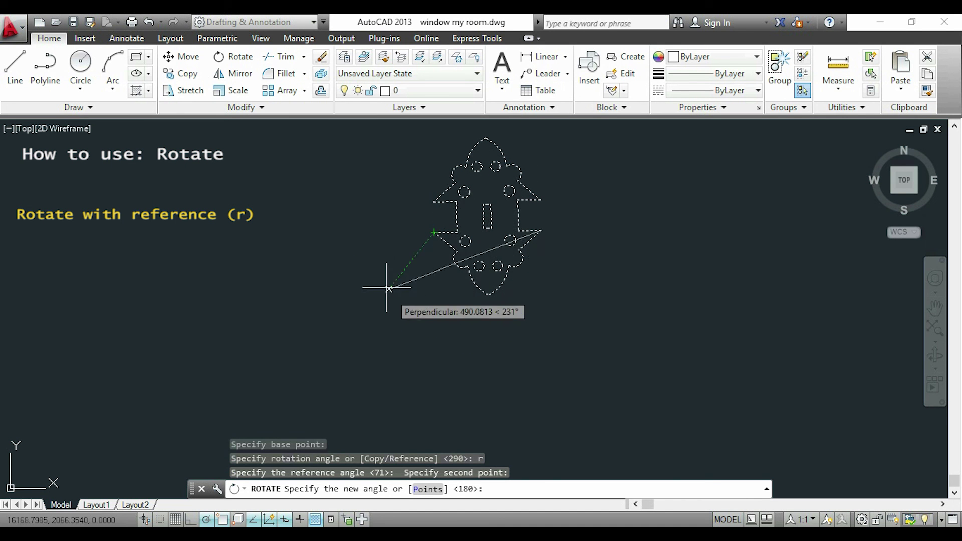
pyautogui.click(345, 230)
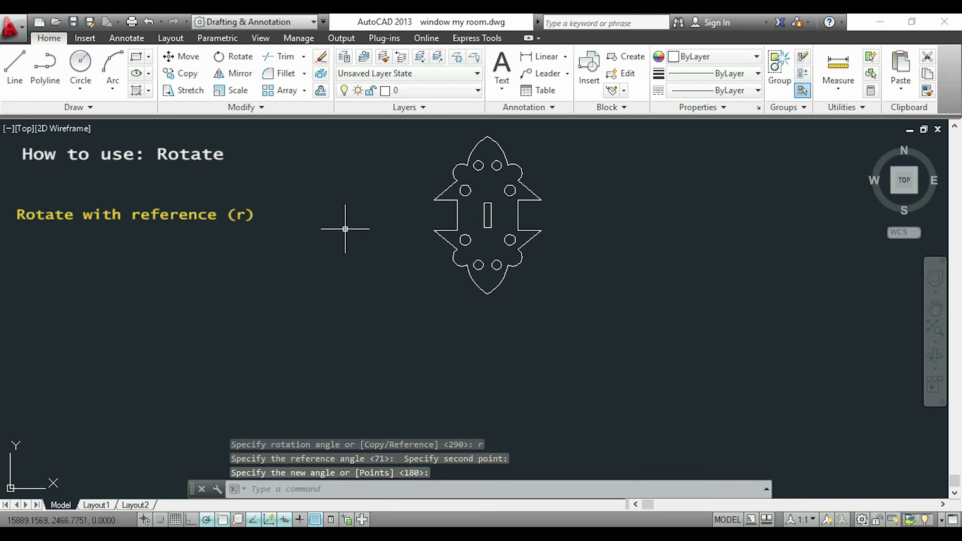